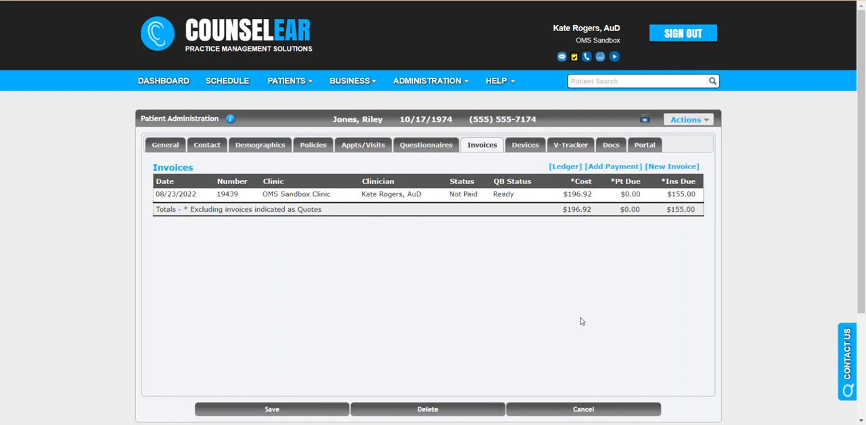
# Step: Create a new patient invoice linked to the 08/23/2022 Audiologic Evaluation visit and save it
pyautogui.click(667, 167)
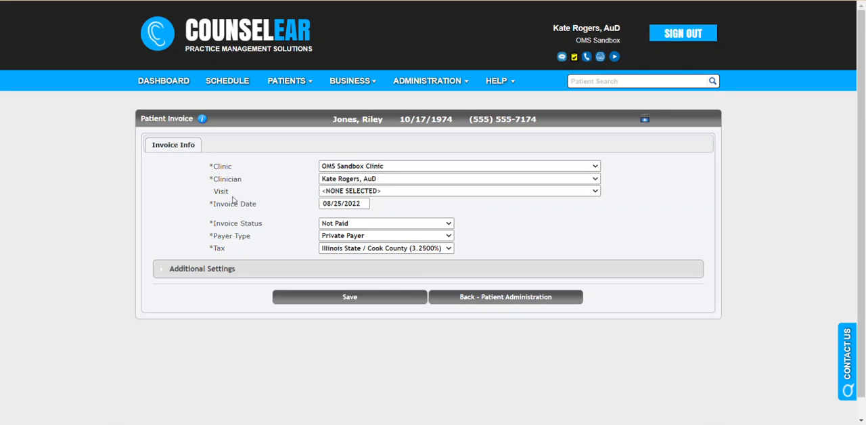
pyautogui.moveTo(230, 195); pyautogui.dragTo(214, 192)
pyautogui.click(338, 193)
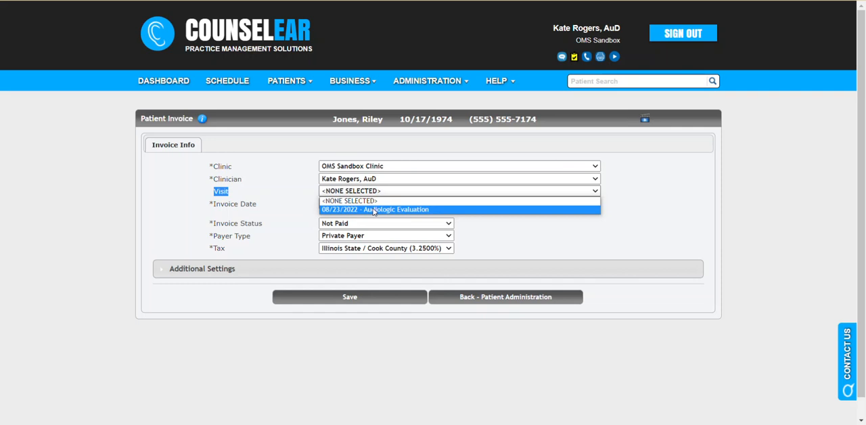
pyautogui.click(373, 211)
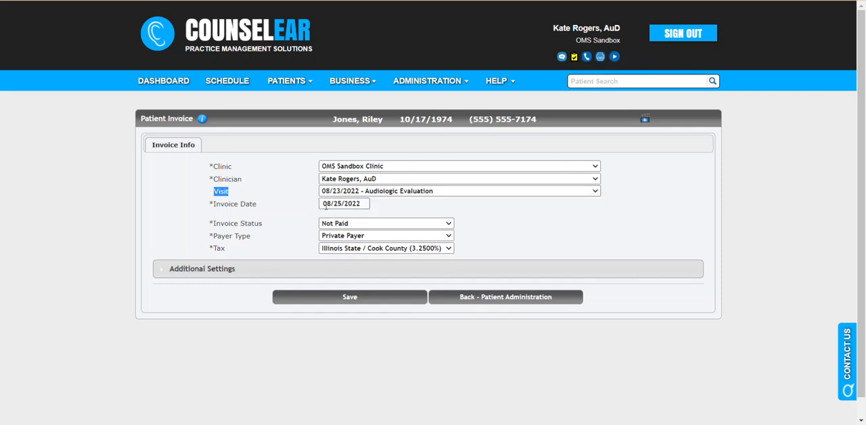
pyautogui.click(287, 197)
pyautogui.click(343, 300)
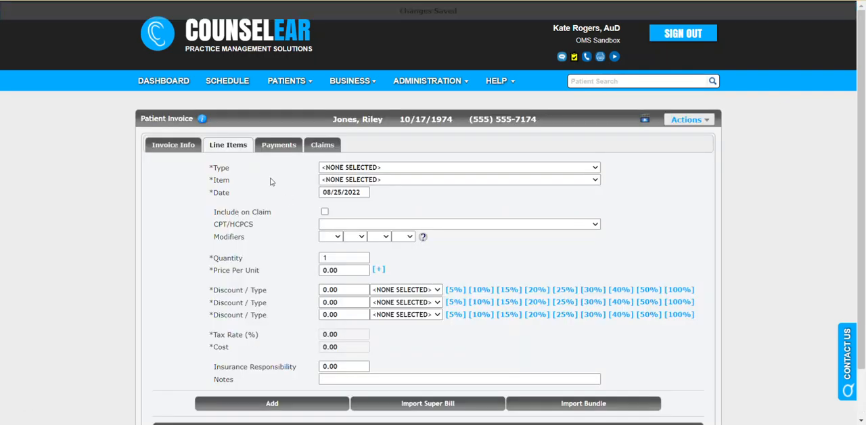
# Step: Set the line item type to Hearing Aid, filter by manufacturer Oticon, and choose the Oticon More 3 miniRITE-312
pyautogui.click(423, 168)
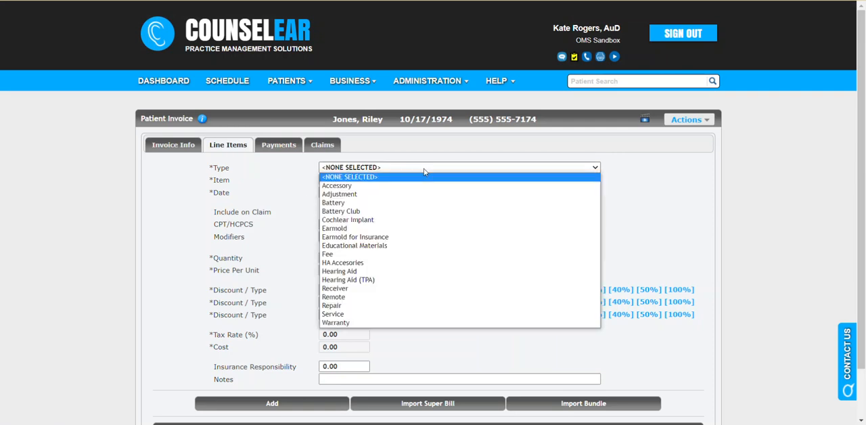
pyautogui.click(400, 271)
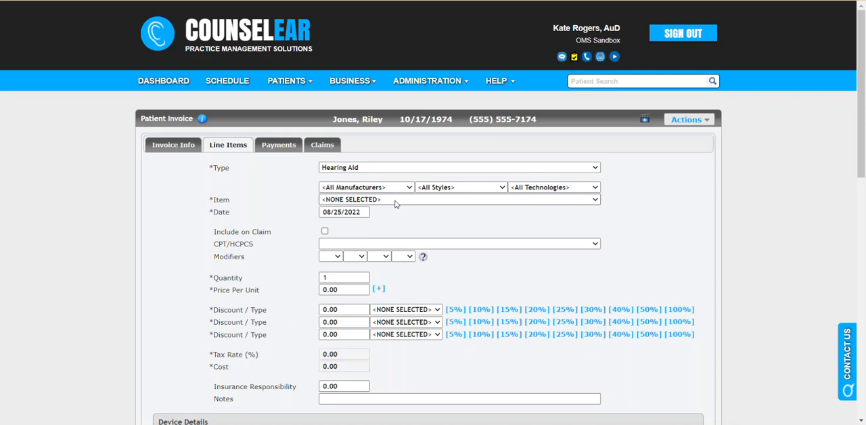
pyautogui.click(399, 189)
pyautogui.click(396, 210)
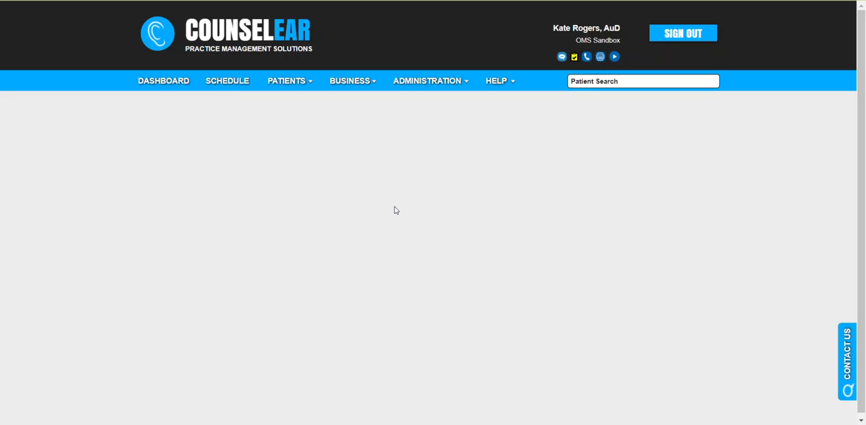
pyautogui.click(396, 199)
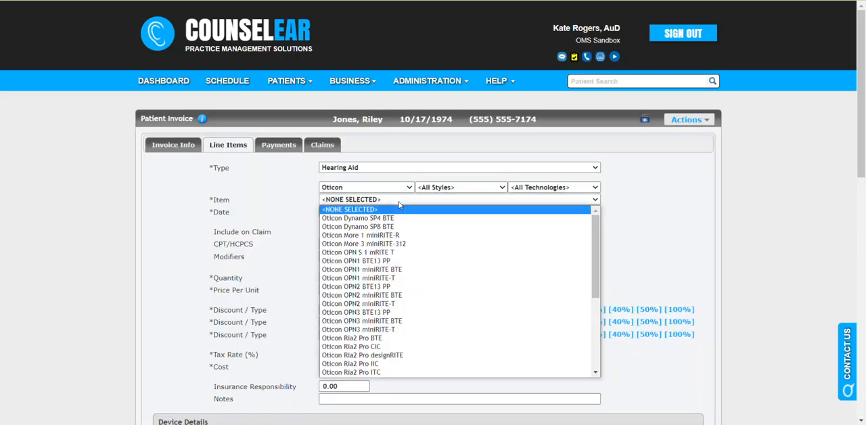
pyautogui.click(398, 245)
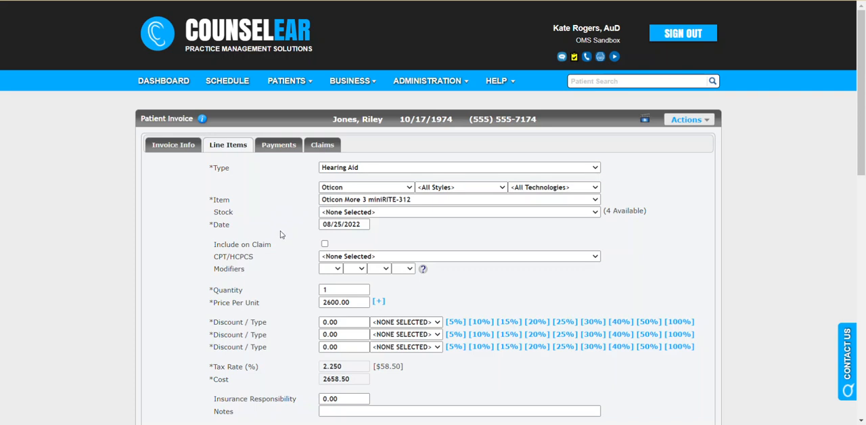
# Step: Include the hearing aid on the claim and assign it the code [V5261] Hearing aid, digital, binaural, bte
pyautogui.moveTo(214, 245); pyautogui.dragTo(272, 246)
pyautogui.moveTo(213, 257); pyautogui.dragTo(257, 262)
pyautogui.click(278, 260)
pyautogui.click(325, 244)
pyautogui.moveTo(230, 257); pyautogui.dragTo(254, 259)
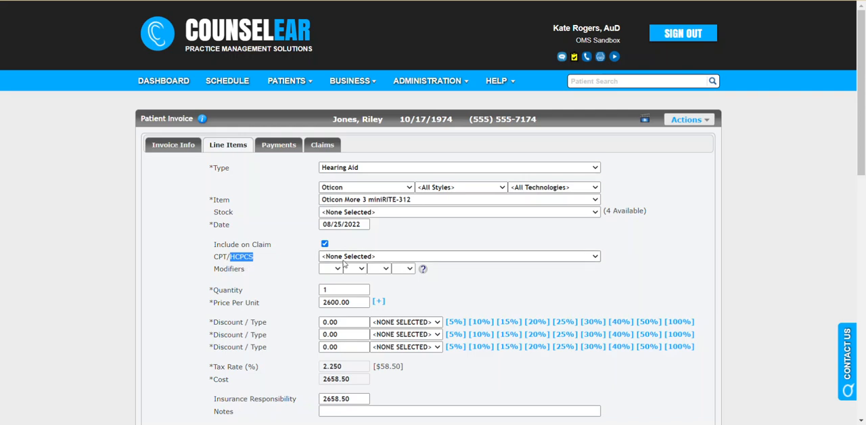
pyautogui.click(401, 245)
pyautogui.click(423, 257)
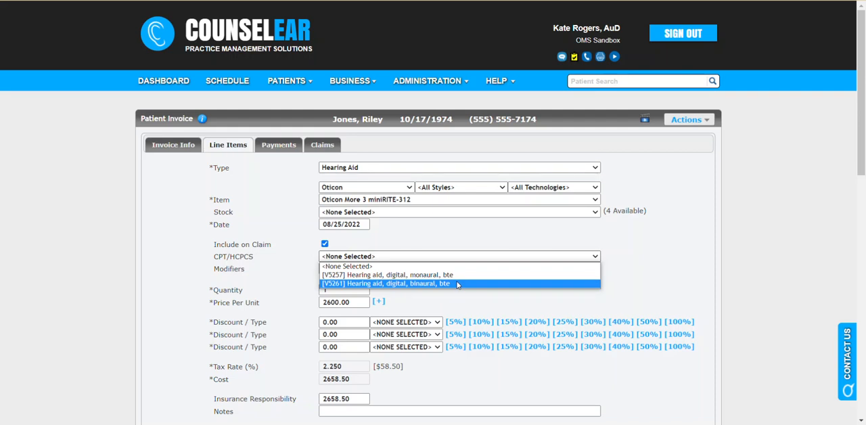
pyautogui.click(458, 238)
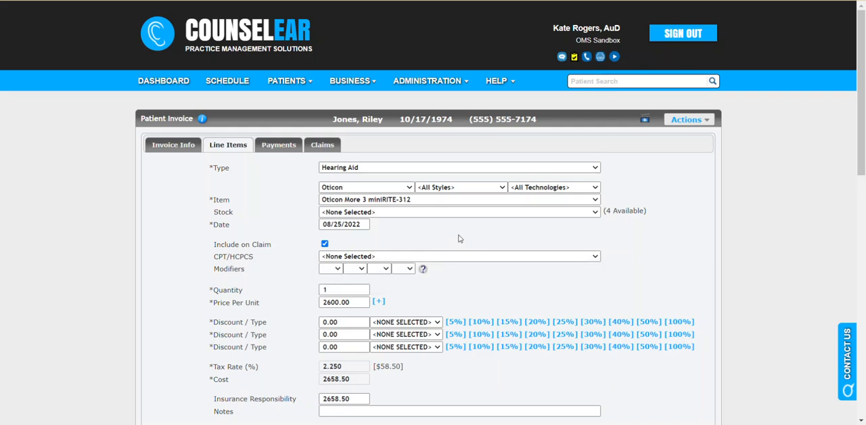
pyautogui.moveTo(456, 89)
pyautogui.click(450, 258)
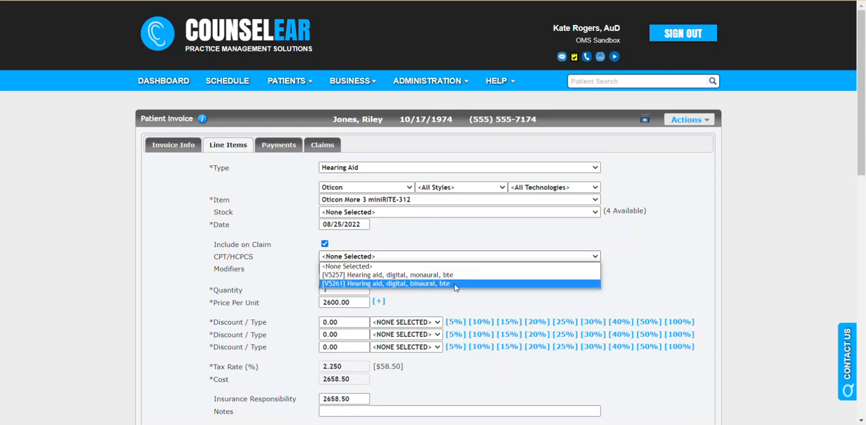
pyautogui.click(456, 285)
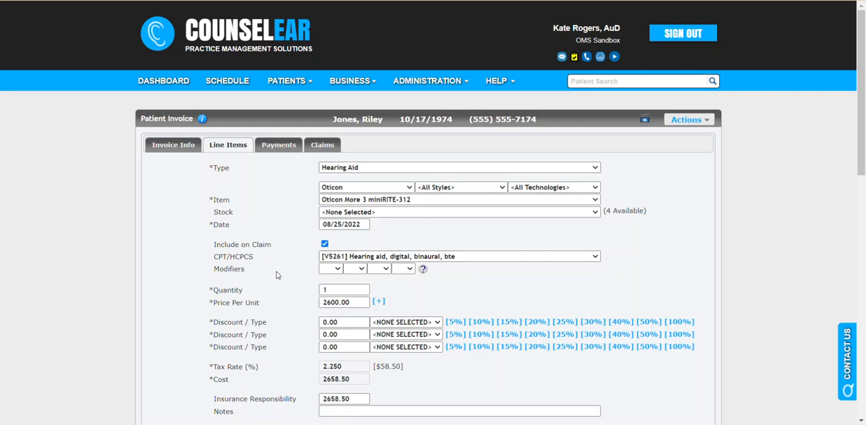
pyautogui.scroll(-2, 278, 271)
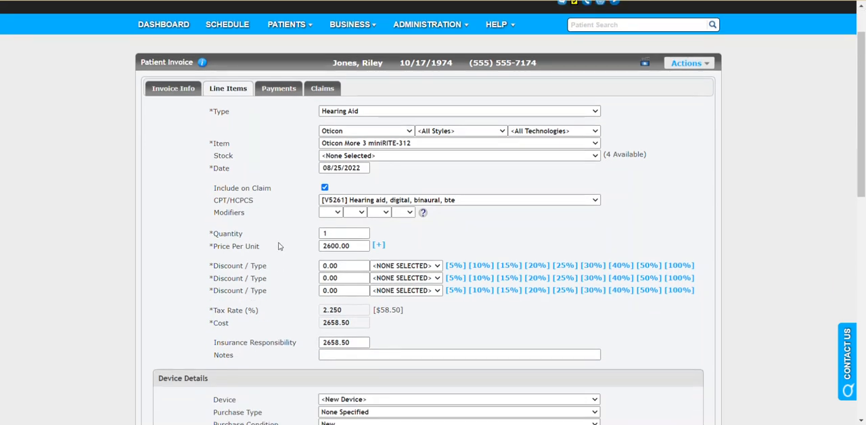
pyautogui.scroll(-3, 284, 223)
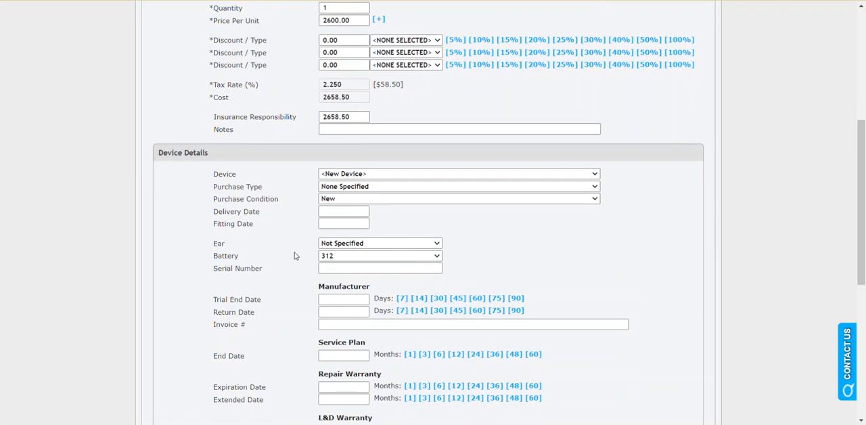
pyautogui.click(336, 248)
pyautogui.click(340, 263)
pyautogui.scroll(-3, 291, 271)
pyautogui.scroll(-5, 290, 251)
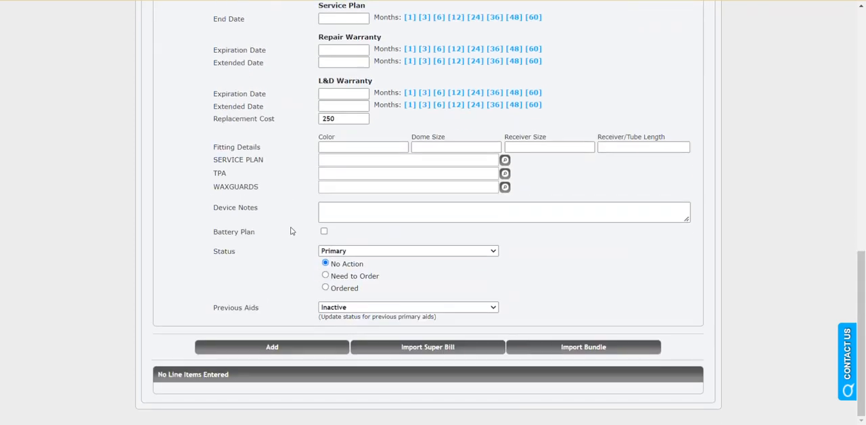
pyautogui.click(292, 349)
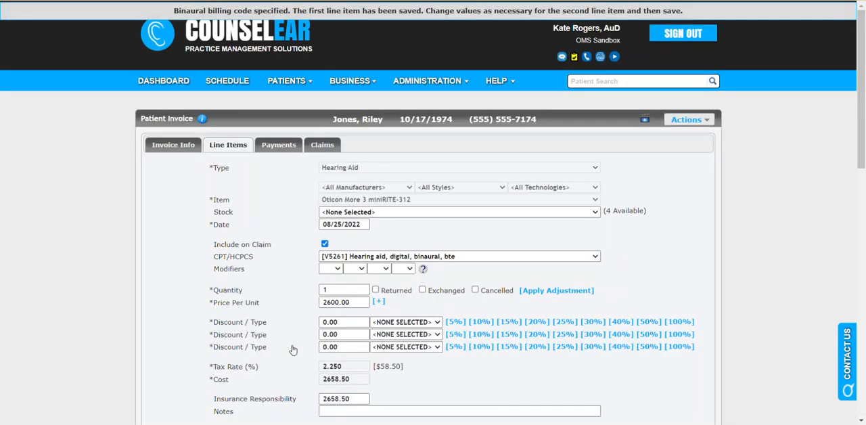
pyautogui.scroll(-2, 292, 349)
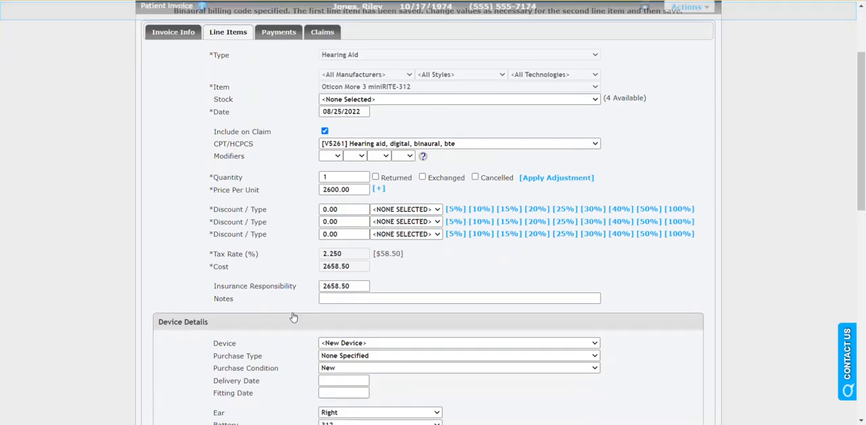
pyautogui.scroll(1, 284, 308)
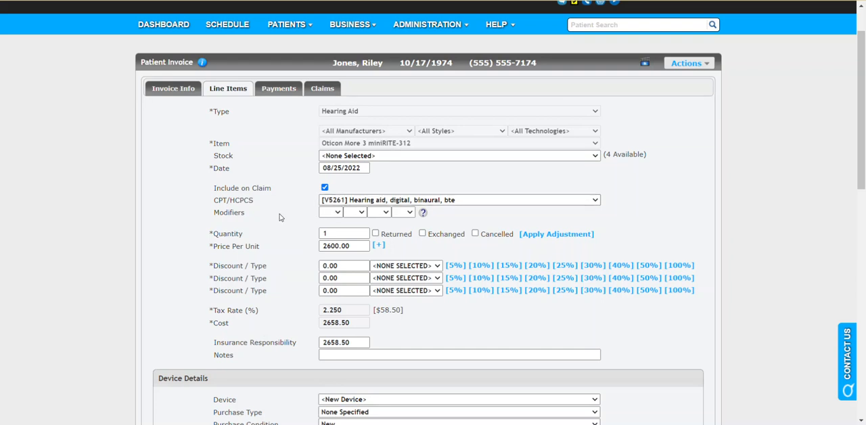
pyautogui.scroll(-3, 280, 216)
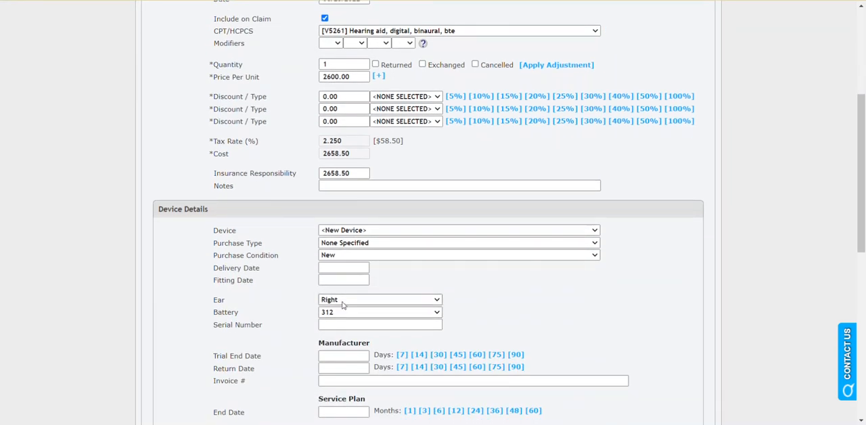
pyautogui.scroll(-1, 343, 306)
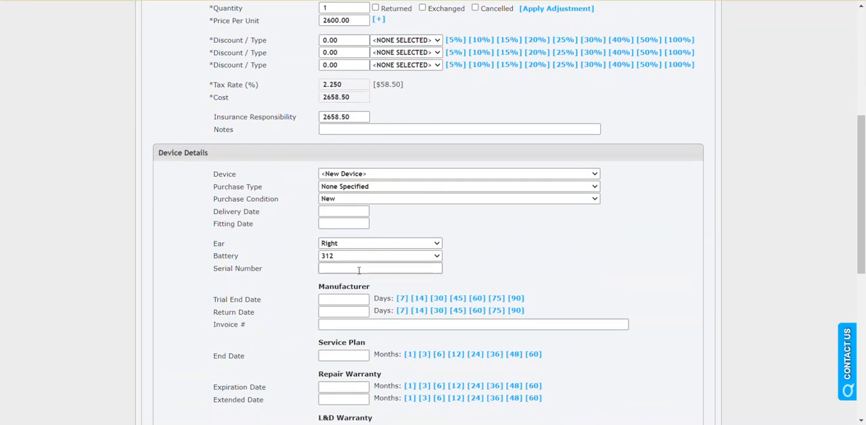
pyautogui.click(358, 270)
# Step: Check the saved left-ear line item and the second item's billing code, and add the right-ear hearing aid to the invoice
pyautogui.scroll(-5, 296, 284)
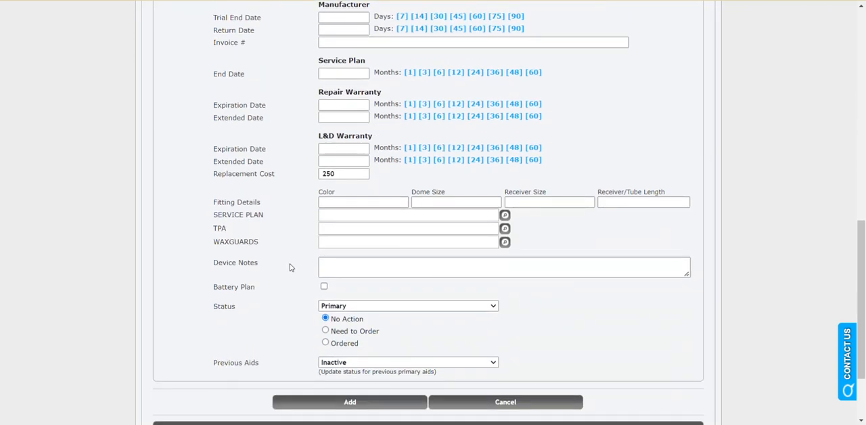
pyautogui.scroll(-2, 290, 268)
pyautogui.moveTo(261, 365); pyautogui.dragTo(391, 367)
pyautogui.click(286, 235)
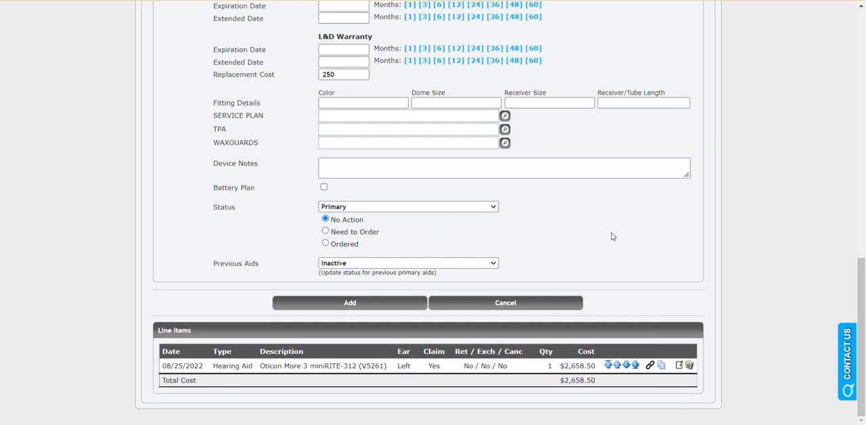
pyautogui.scroll(7, 611, 237)
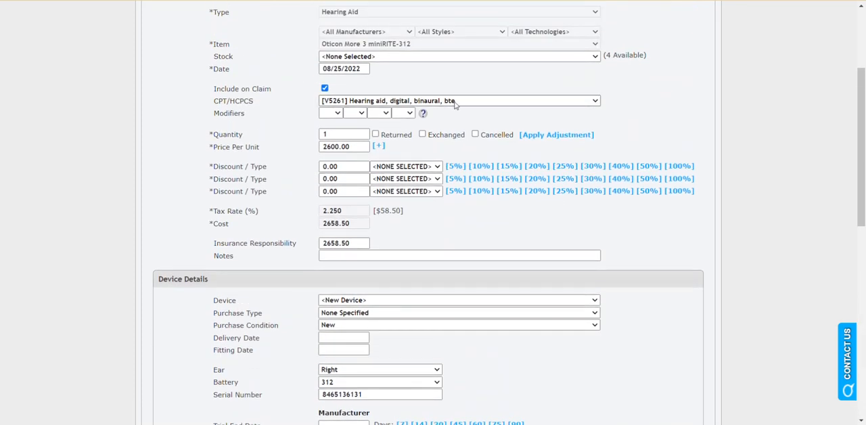
pyautogui.scroll(-8, 456, 111)
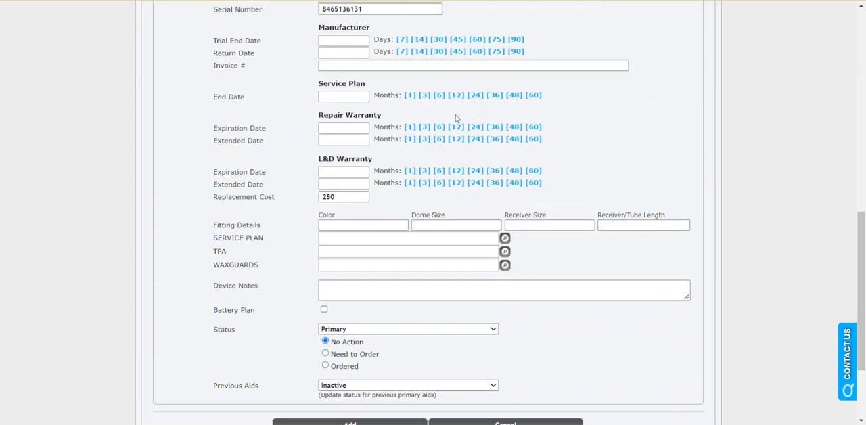
pyautogui.click(357, 307)
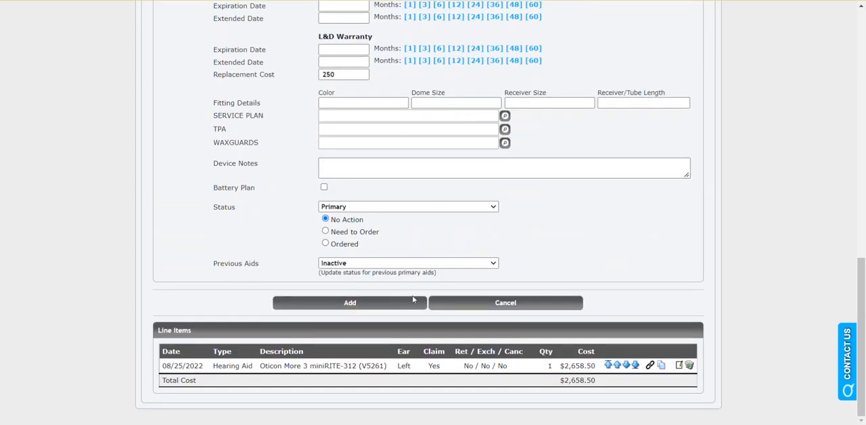
# Step: Open the right-ear hearing aid line item for editing and review its claim inclusion, device details and CPT/HCPCS code options
pyautogui.scroll(-2, 556, 254)
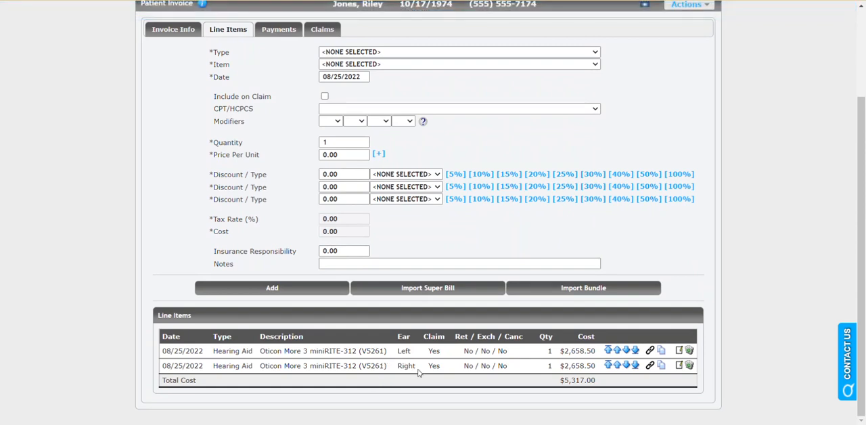
pyautogui.click(679, 366)
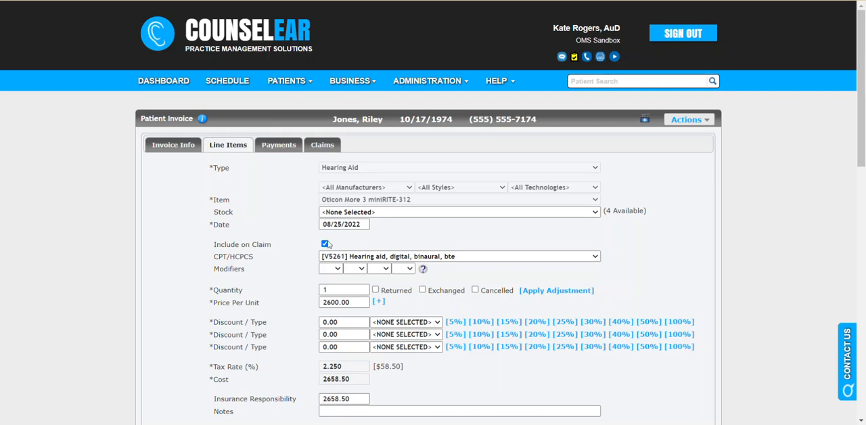
pyautogui.scroll(-1, 317, 275)
pyautogui.scroll(-10, 410, 258)
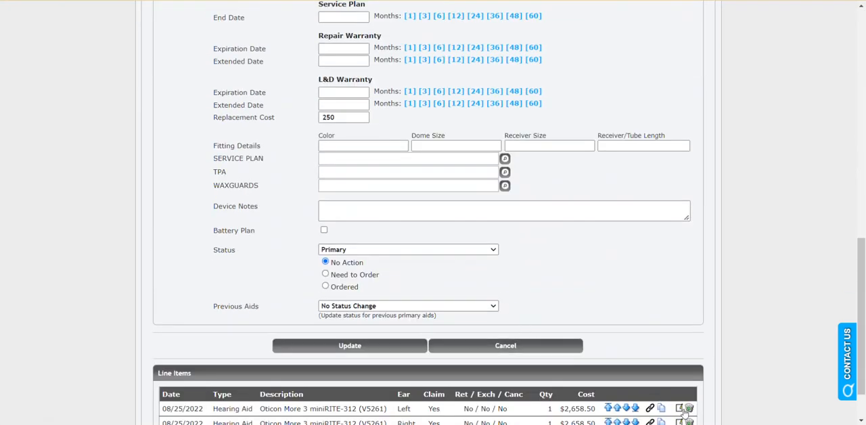
pyautogui.scroll(10, 630, 302)
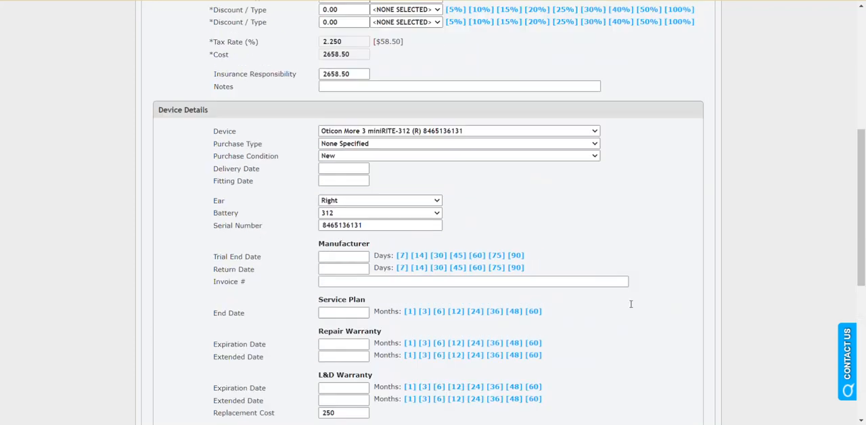
pyautogui.scroll(2, 630, 305)
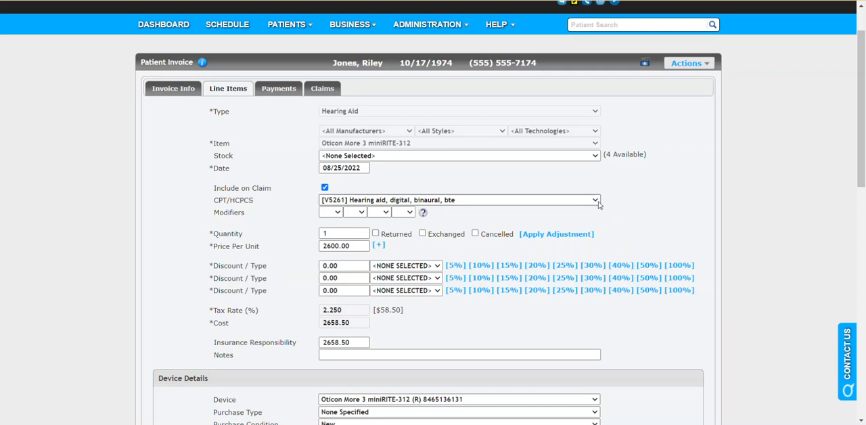
pyautogui.click(596, 201)
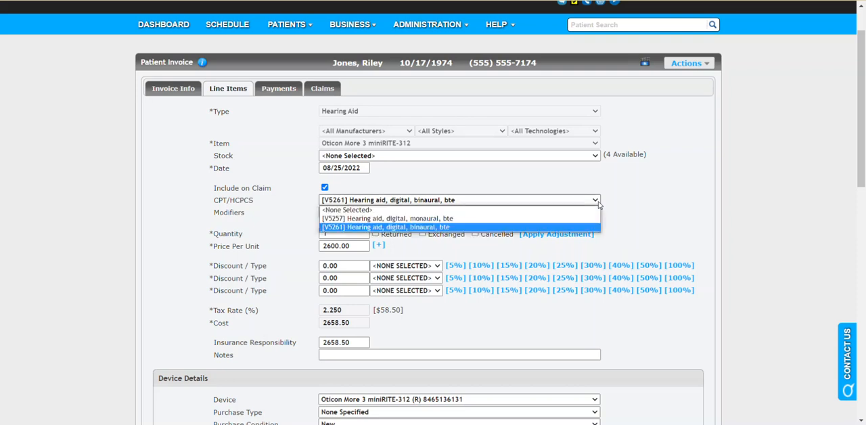
pyautogui.click(623, 204)
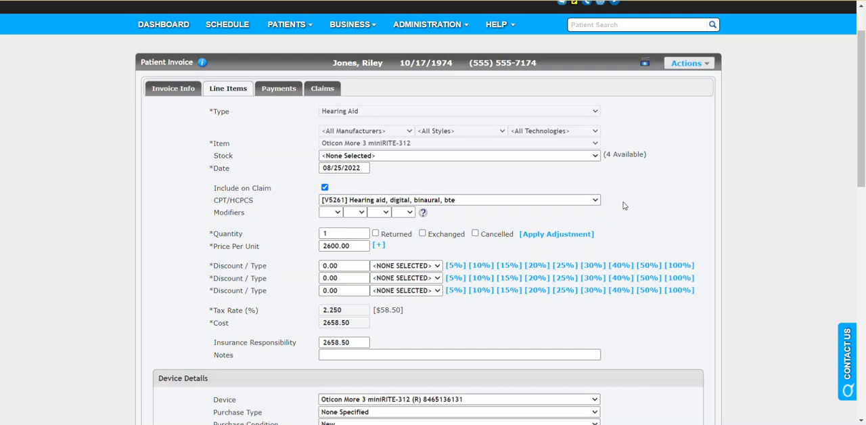
pyautogui.scroll(-10, 623, 205)
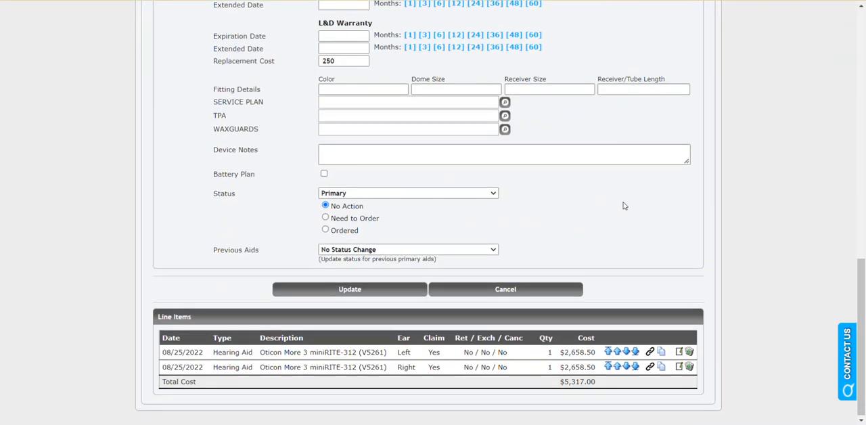
# Step: Leave the right-ear line item without updating it, check the invoice's line items, and start a new claim
pyautogui.click(545, 289)
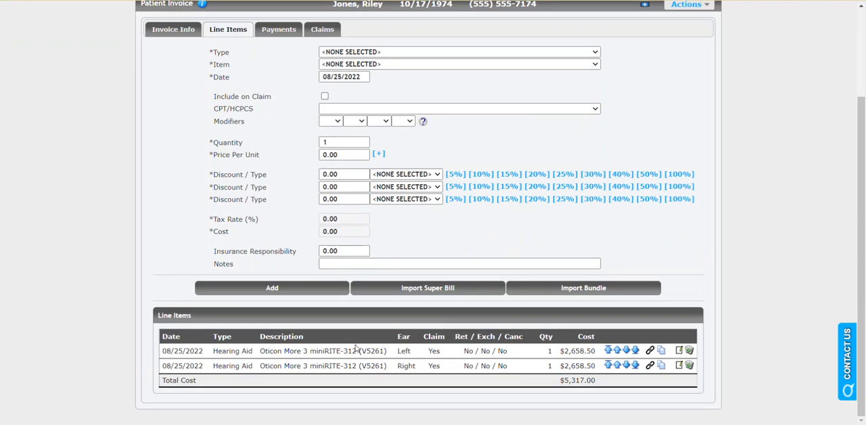
pyautogui.moveTo(359, 351); pyautogui.dragTo(386, 351)
pyautogui.scroll(3, 312, 193)
pyautogui.click(325, 142)
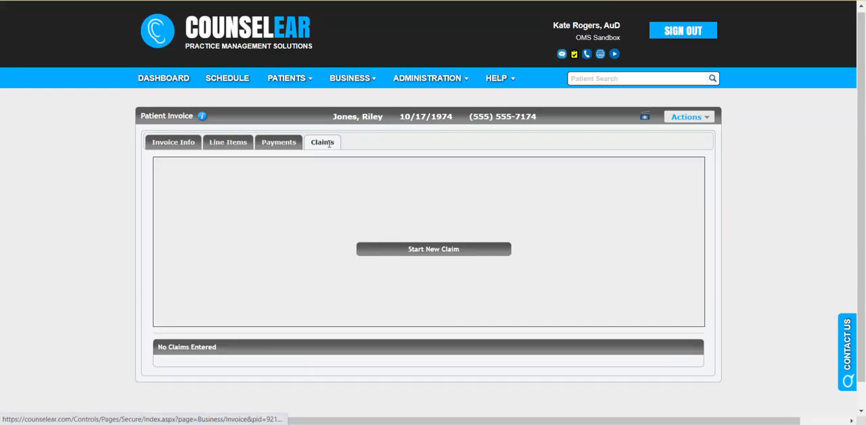
pyautogui.click(433, 249)
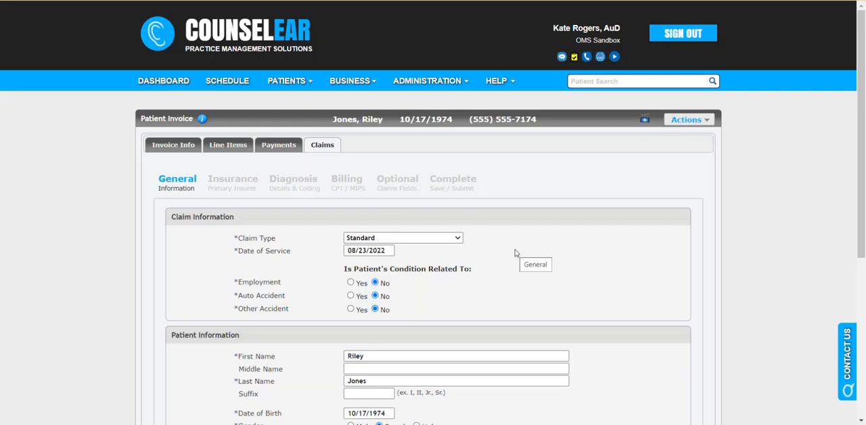
# Step: Review the new claim's general information, primary insurer details, rendering provider and diagnosis codes
pyautogui.scroll(-3, 517, 248)
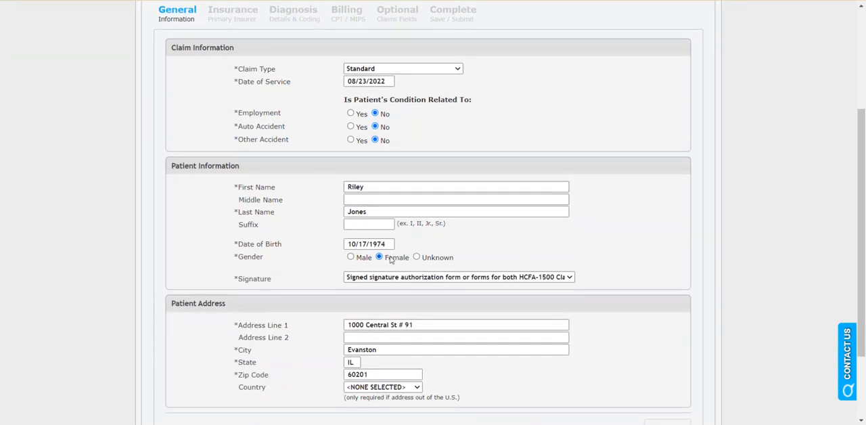
pyautogui.scroll(1, 379, 251)
pyautogui.click(231, 76)
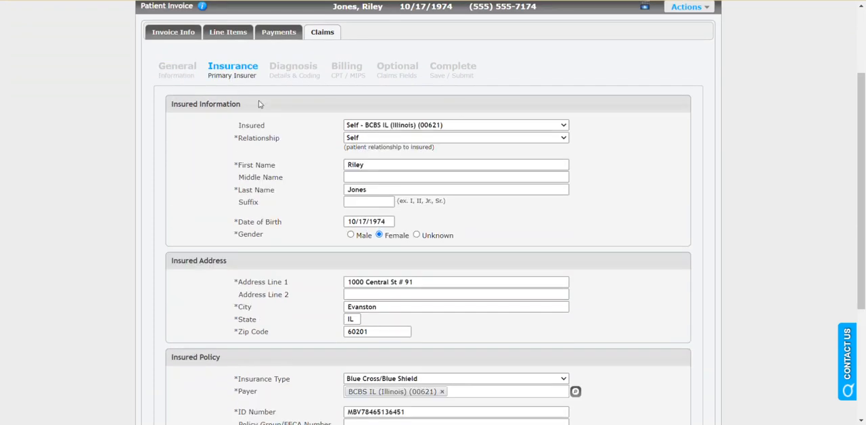
pyautogui.click(295, 73)
pyautogui.scroll(-1, 300, 208)
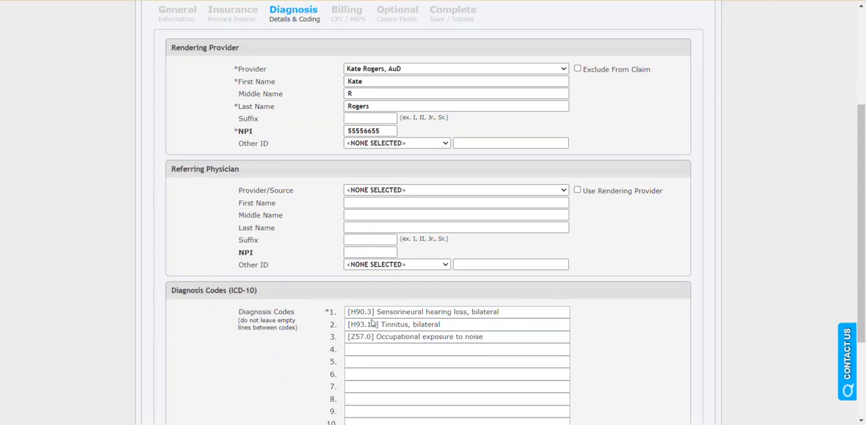
pyautogui.scroll(1, 281, 308)
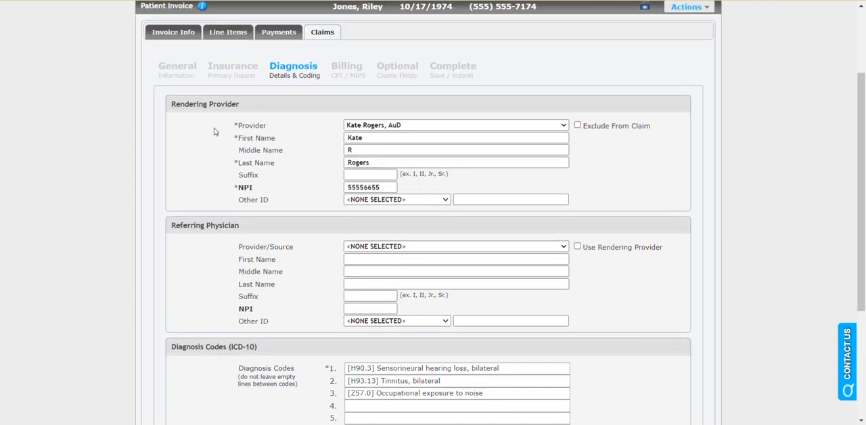
# Step: Check which visit is linked in the invoice information, and return to the claim's diagnosis section
pyautogui.click(169, 38)
pyautogui.moveTo(214, 170); pyautogui.dragTo(232, 176)
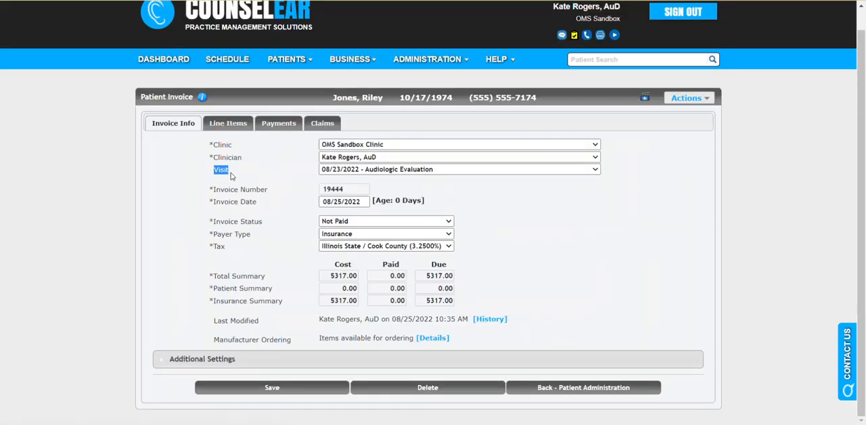
pyautogui.click(322, 123)
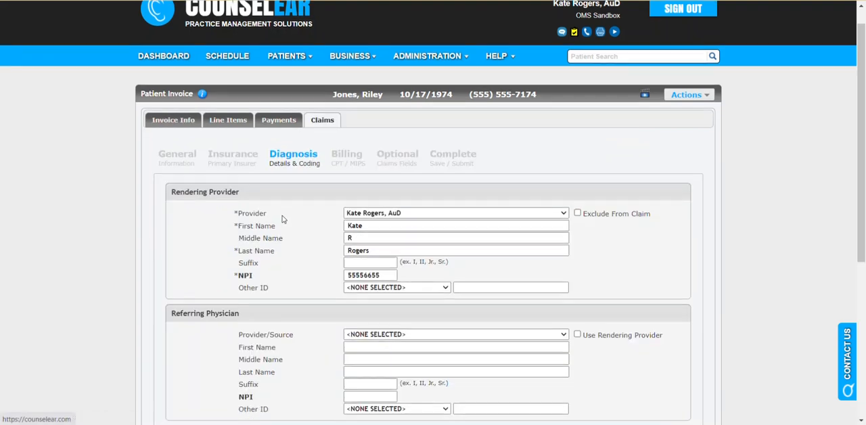
# Step: Look up diagnosis codes starting with h90 on the fourth diagnosis line, and clear the entry
pyautogui.scroll(-3, 283, 214)
pyautogui.scroll(-1, 285, 211)
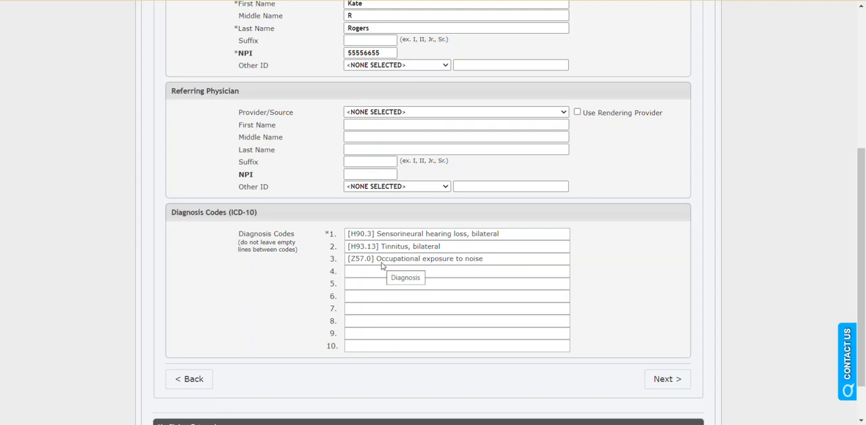
pyautogui.click(381, 274)
pyautogui.write('h90')
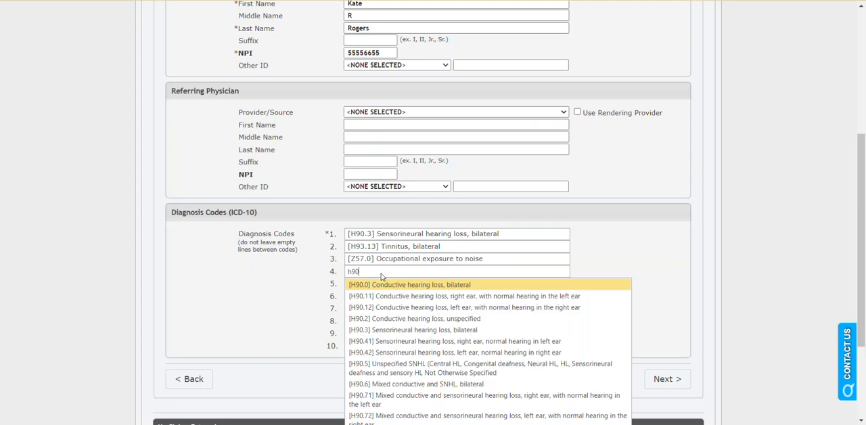
pyautogui.press('BackSpace')
pyautogui.press('BackSpace')
pyautogui.press('BackSpace')
# Step: Check the last claim's diagnosis codes in the patient summary, and close the summary
pyautogui.scroll(3, 321, 272)
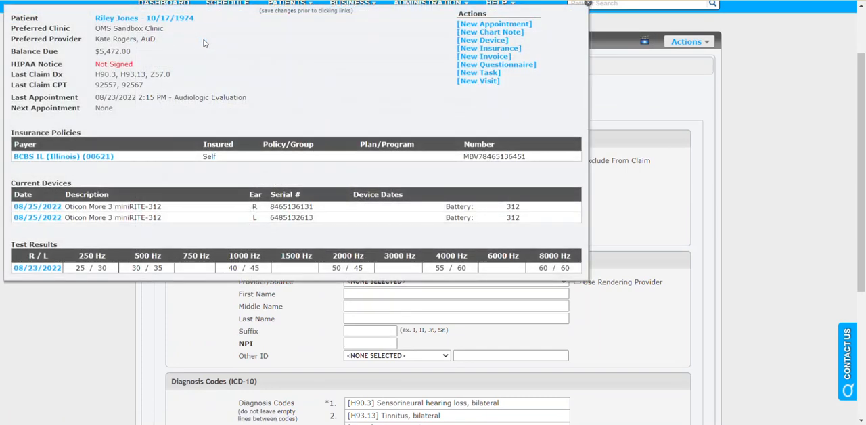
pyautogui.moveTo(173, 75); pyautogui.dragTo(102, 76)
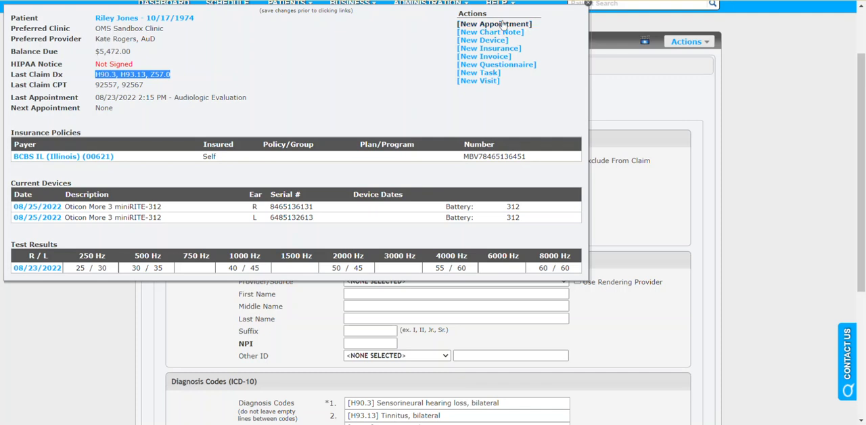
pyautogui.click(588, 6)
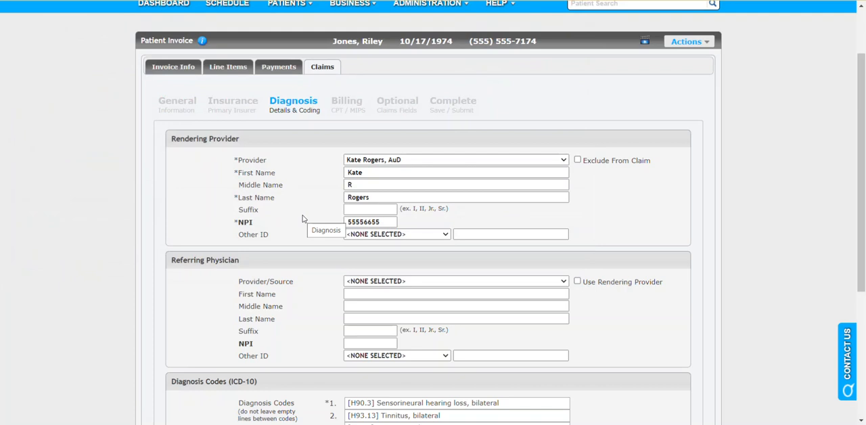
# Step: Review the claim's billing entity, service location, and the service line's CPT/HCPCS code, related diagnosis and charges
pyautogui.click(346, 108)
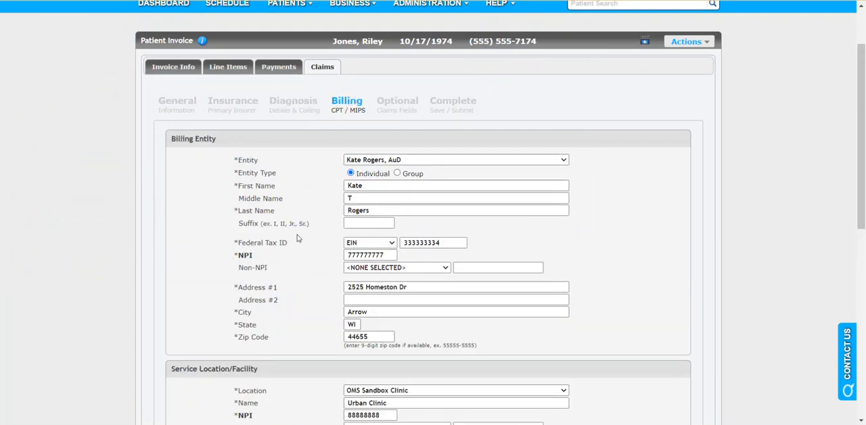
pyautogui.scroll(-4, 298, 236)
pyautogui.scroll(-1, 299, 236)
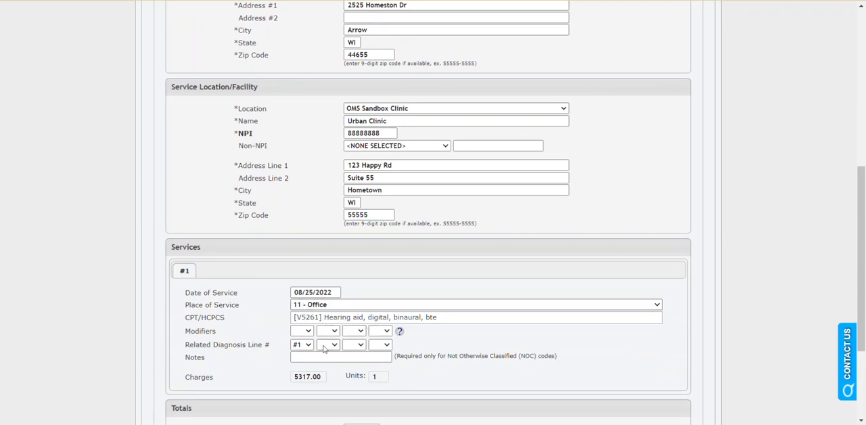
pyautogui.moveTo(323, 378); pyautogui.dragTo(291, 379)
pyautogui.scroll(3, 419, 369)
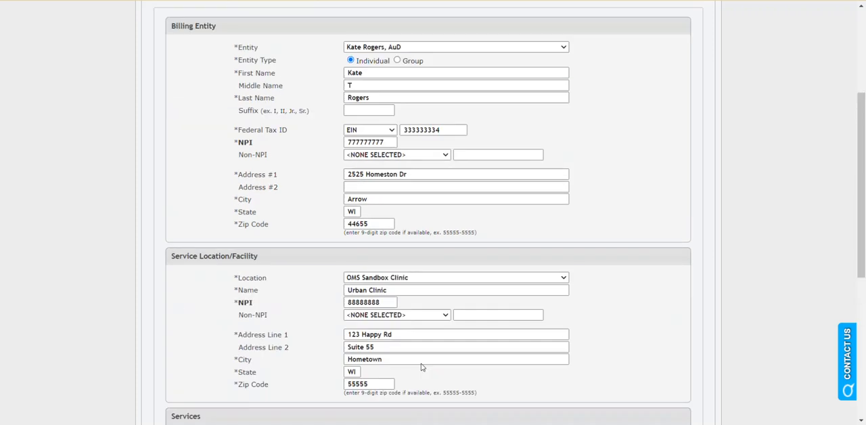
pyautogui.scroll(3, 421, 368)
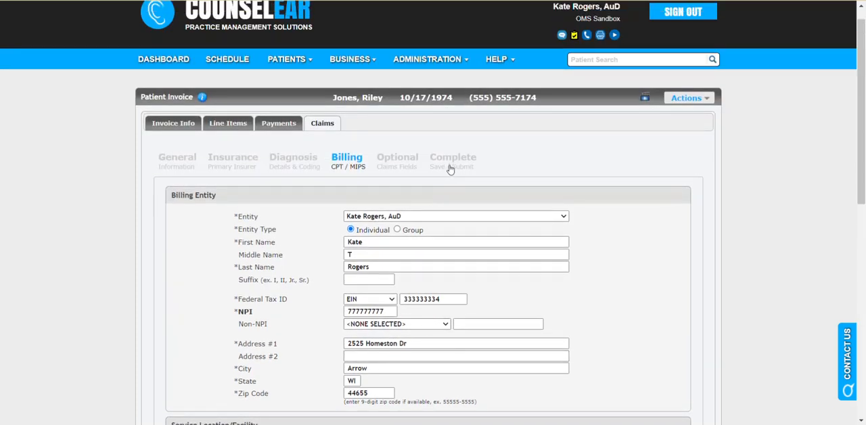
# Step: Set the claim's submission status to Submit to Clearinghouse (Only Claim.MD or Apex Submissions)
pyautogui.click(450, 162)
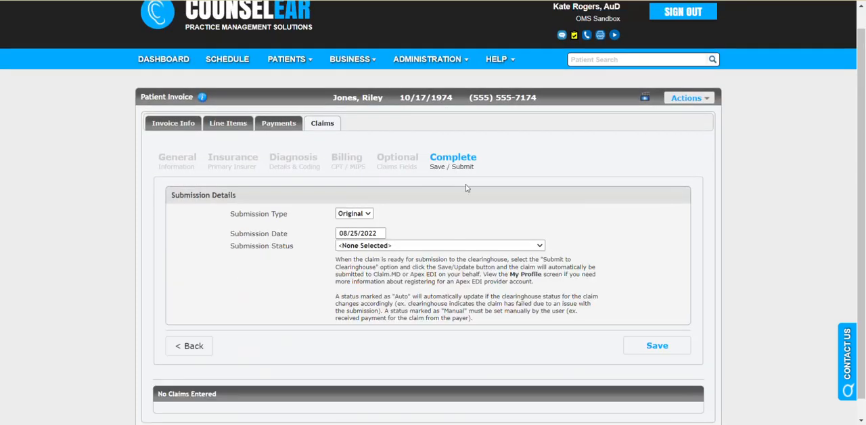
pyautogui.click(453, 247)
pyautogui.click(455, 264)
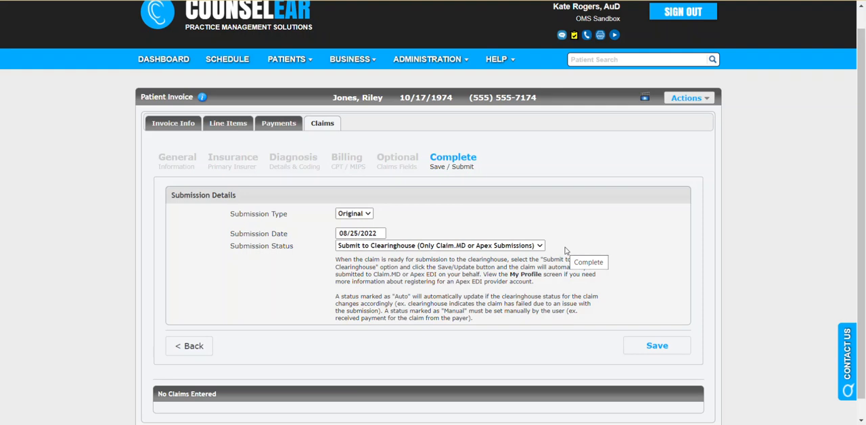
# Step: Compare the claim's billing details with the invoice's left and right hearing aid line items
pyautogui.click(329, 165)
pyautogui.scroll(-3, 340, 237)
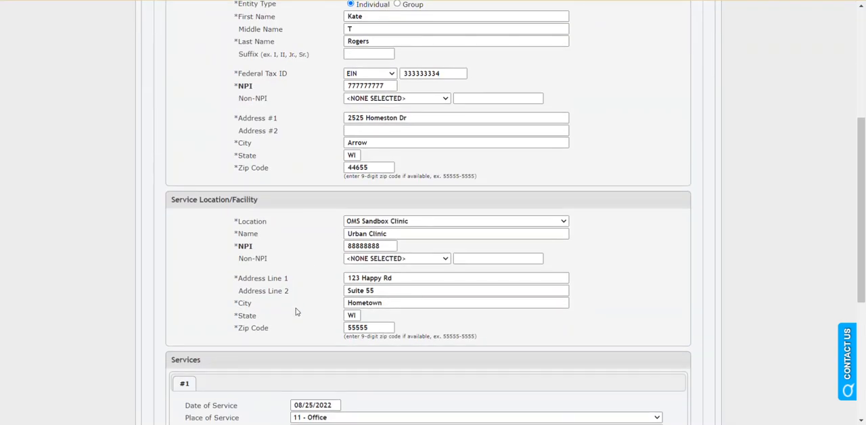
pyautogui.scroll(2, 296, 314)
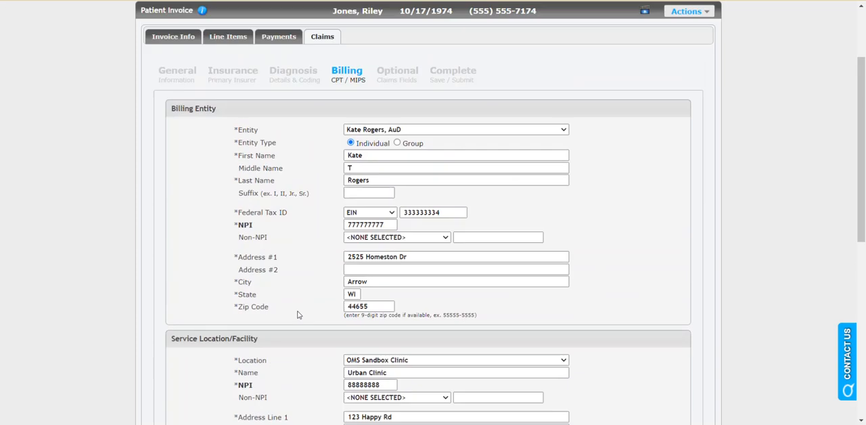
pyautogui.scroll(1, 298, 315)
pyautogui.click(244, 70)
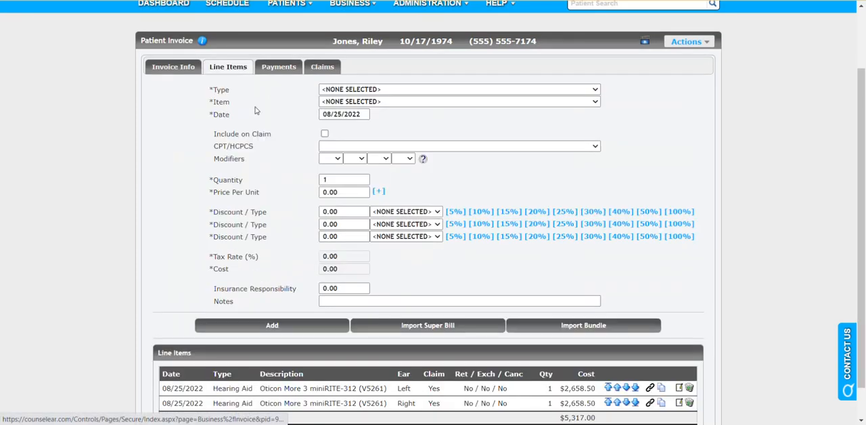
pyautogui.scroll(-1, 298, 346)
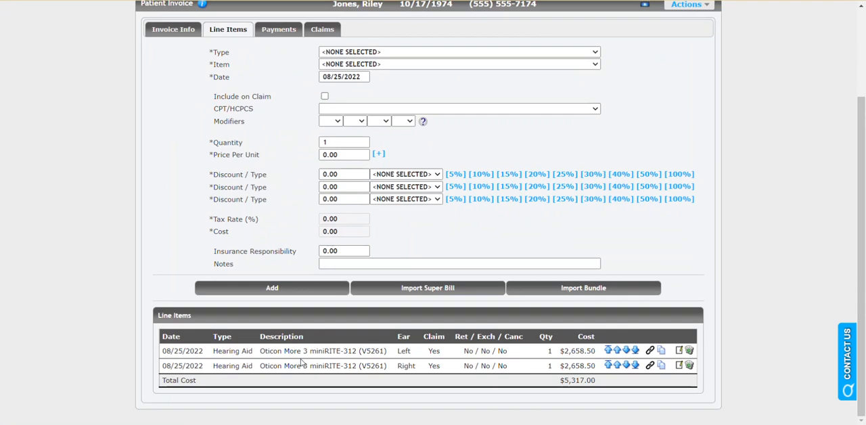
pyautogui.click(322, 29)
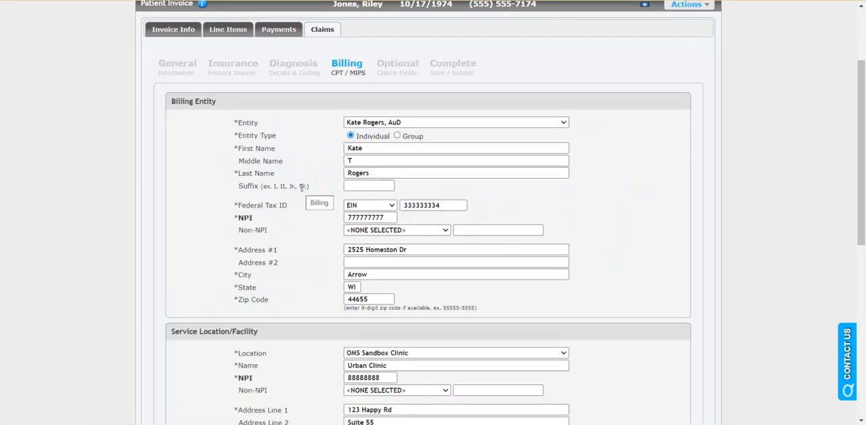